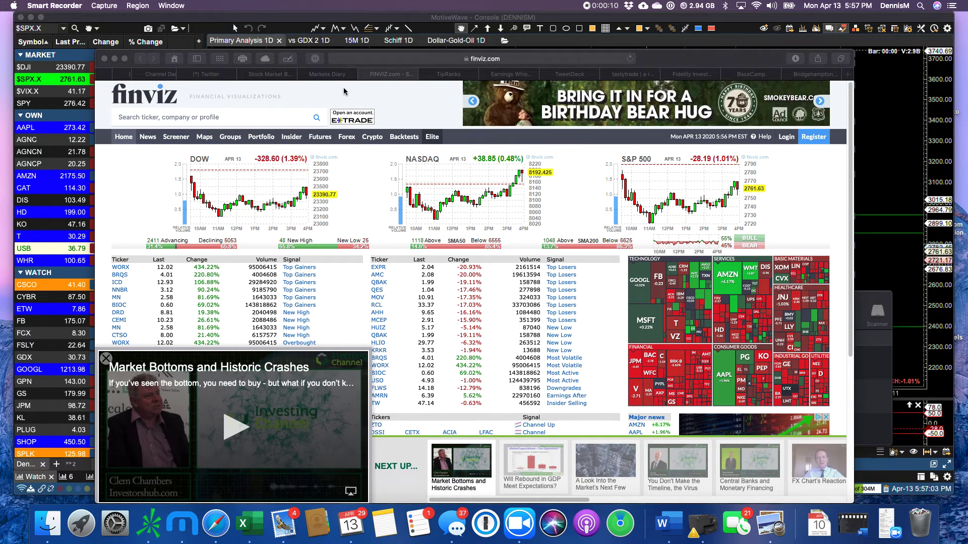
Step: Check Finviz's market overview, then return to McClellan's oscillator page with the summation index at -1003.37
left_click(267, 76)
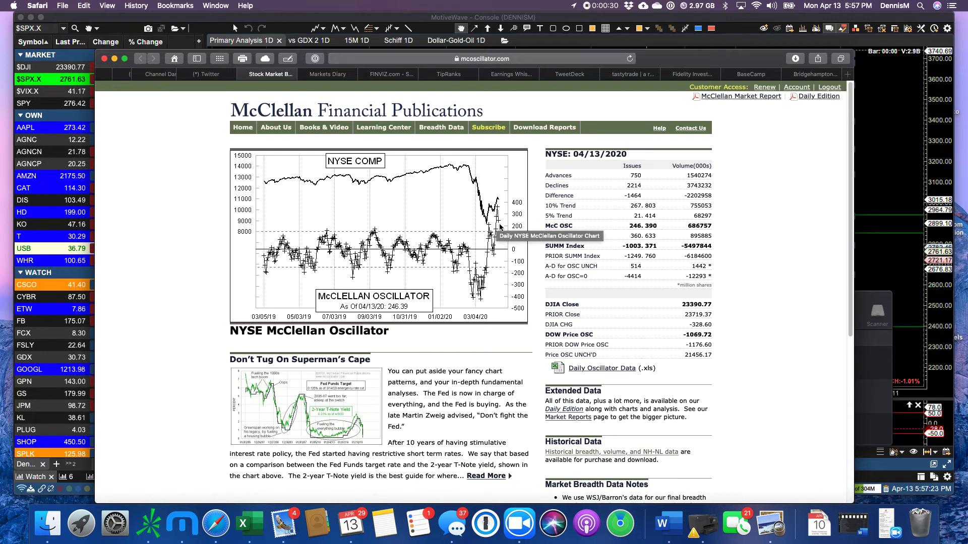
left_click(393, 80)
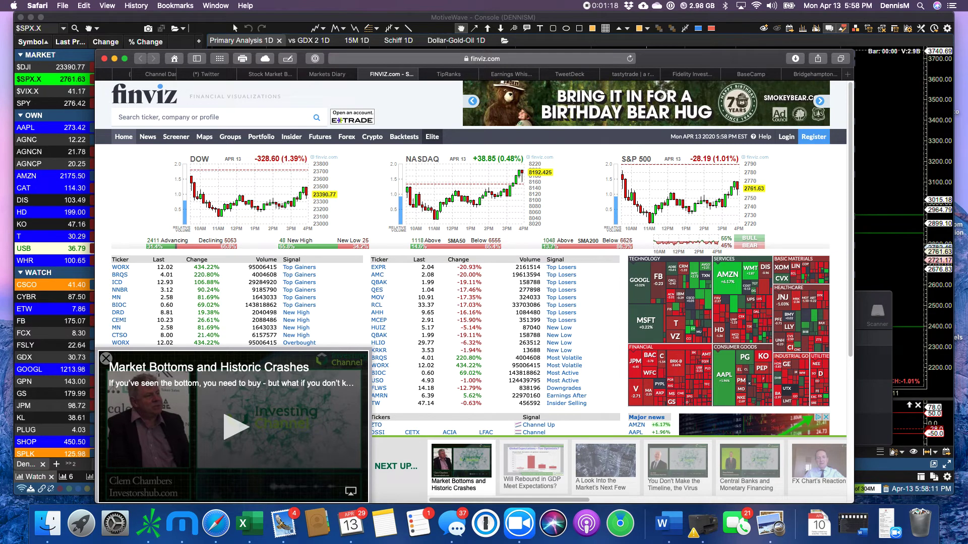
left_click(271, 75)
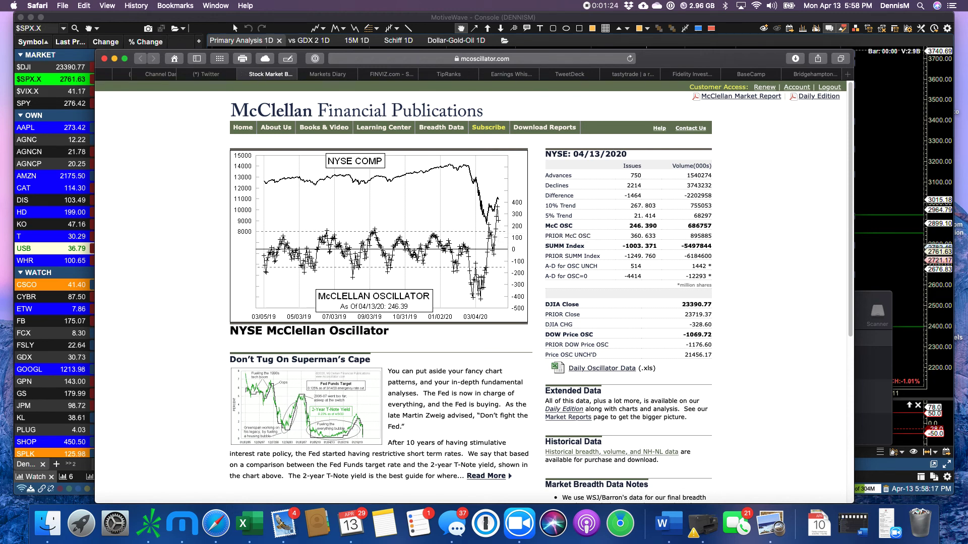
Step: Maximize the OSC-DATA_1960-total WORKING workbook and inspect the 2017-McC Osc chart's DJI and oscillator points
key("super+Tab")
double_click(387, 89)
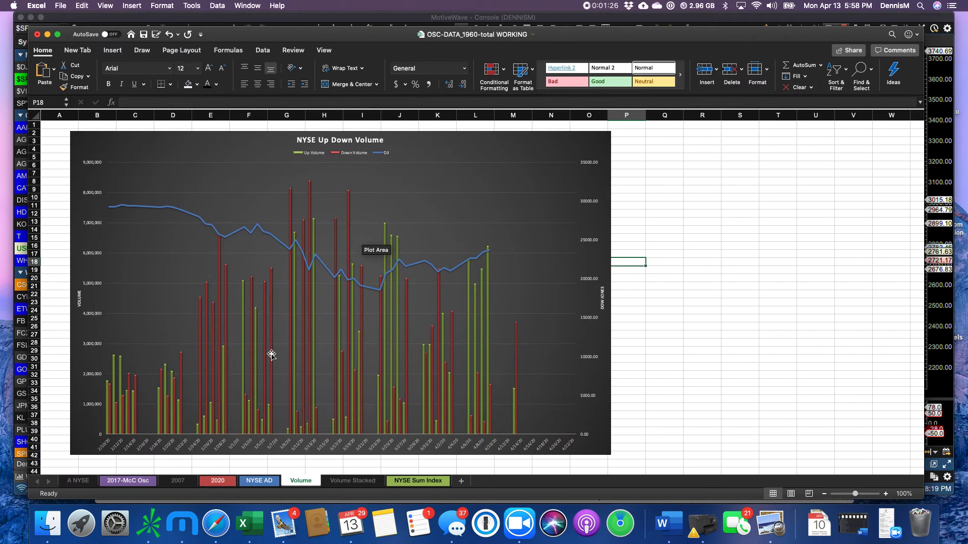
left_click(138, 480)
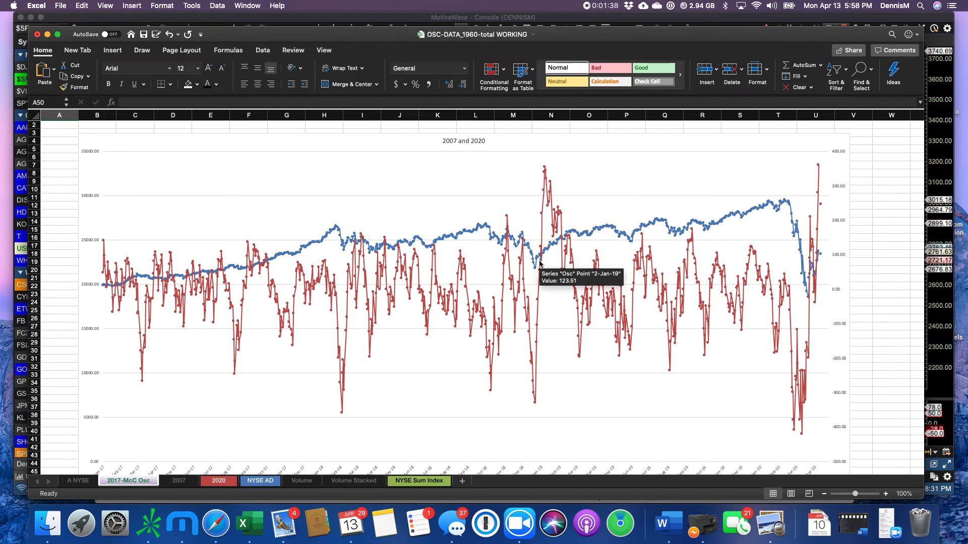
mouse_move(533, 273)
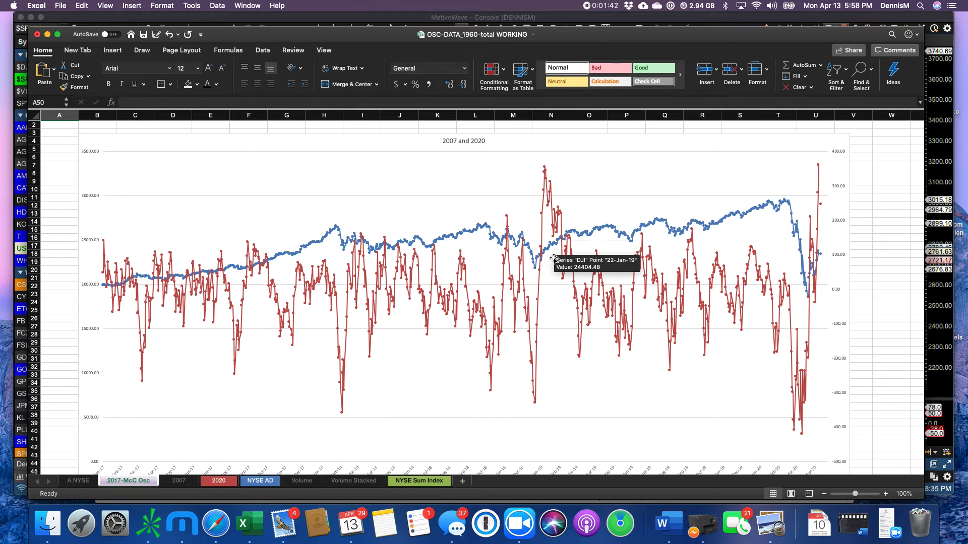
mouse_move(535, 406)
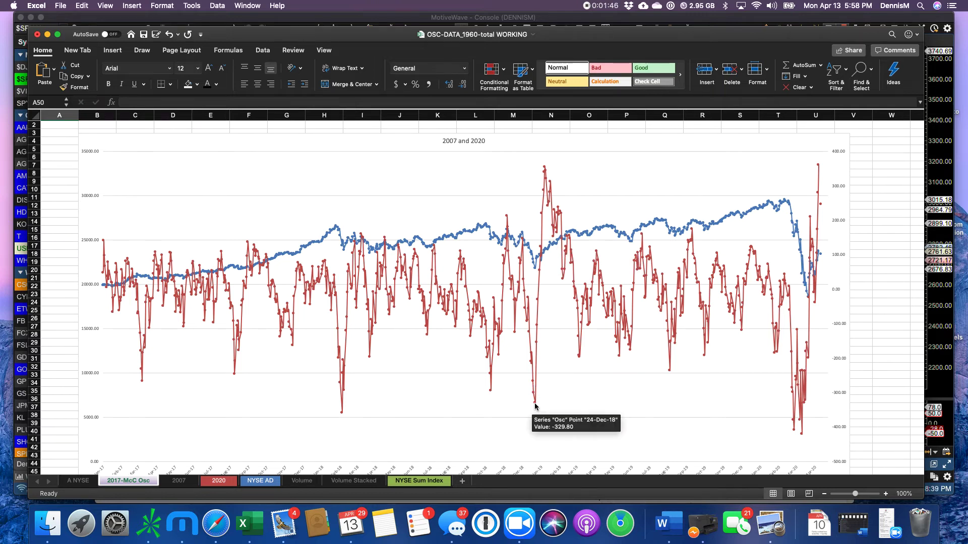
mouse_move(798, 417)
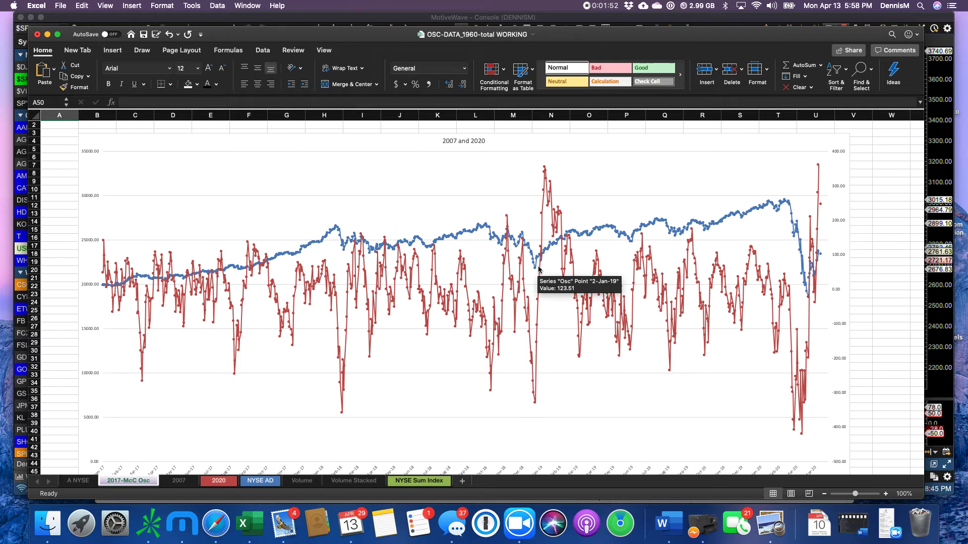
mouse_move(544, 246)
mouse_move(546, 174)
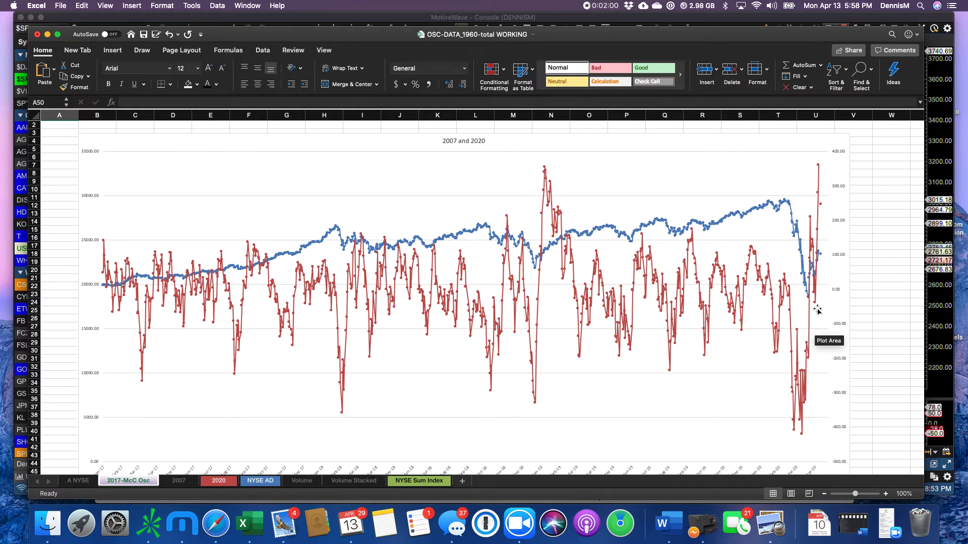
mouse_move(807, 261)
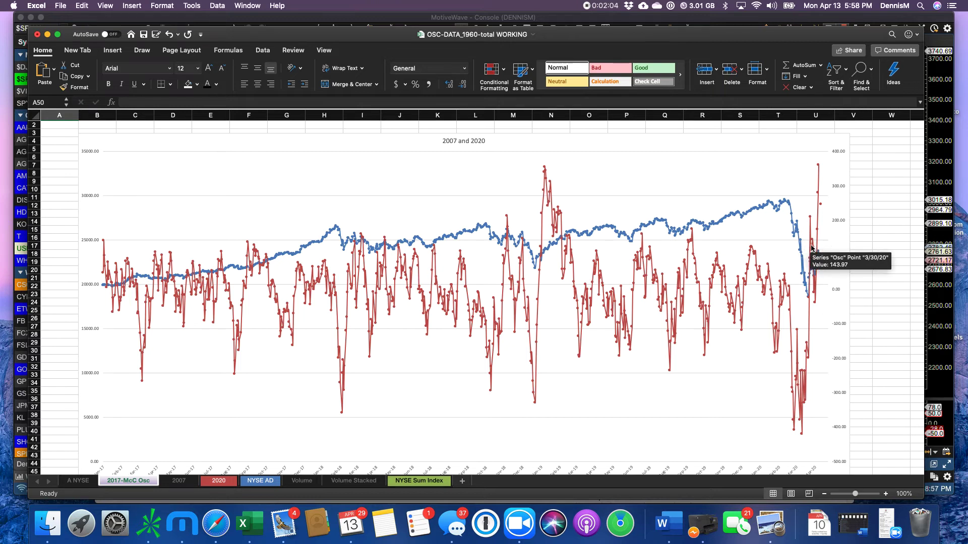
mouse_move(816, 288)
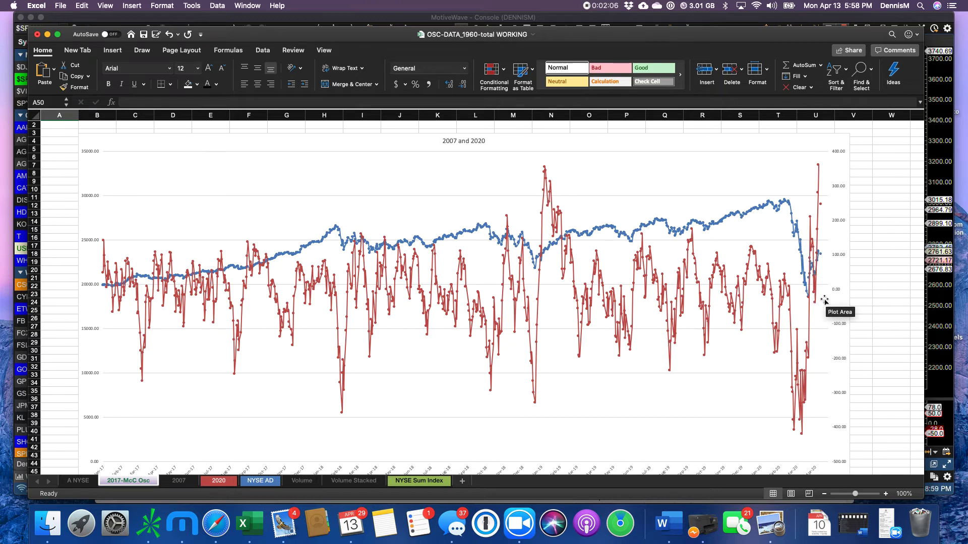
mouse_move(817, 228)
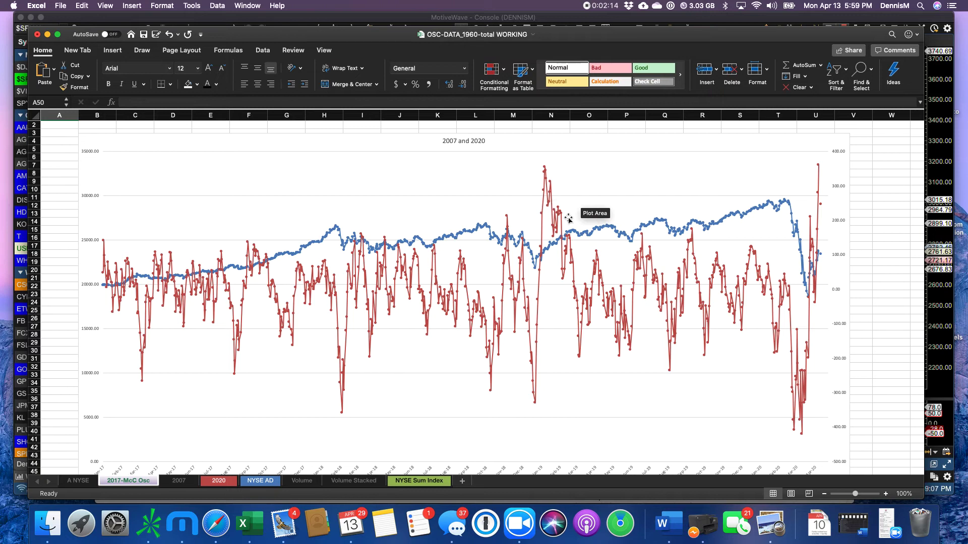
mouse_move(564, 233)
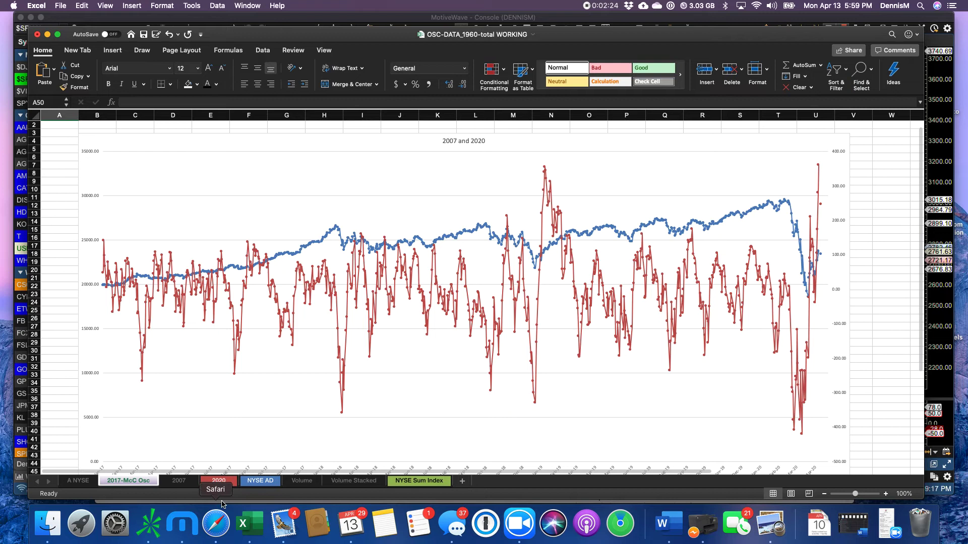
left_click(178, 480)
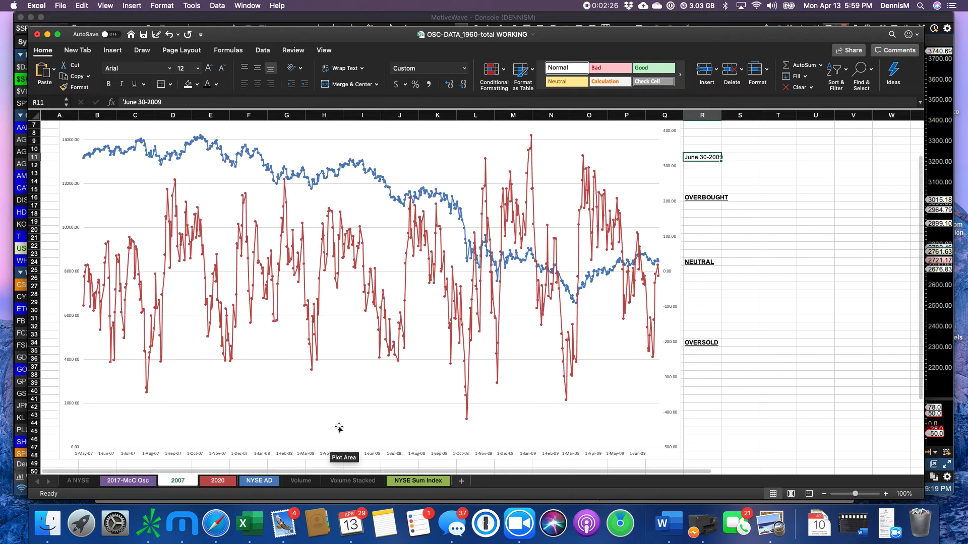
mouse_move(465, 232)
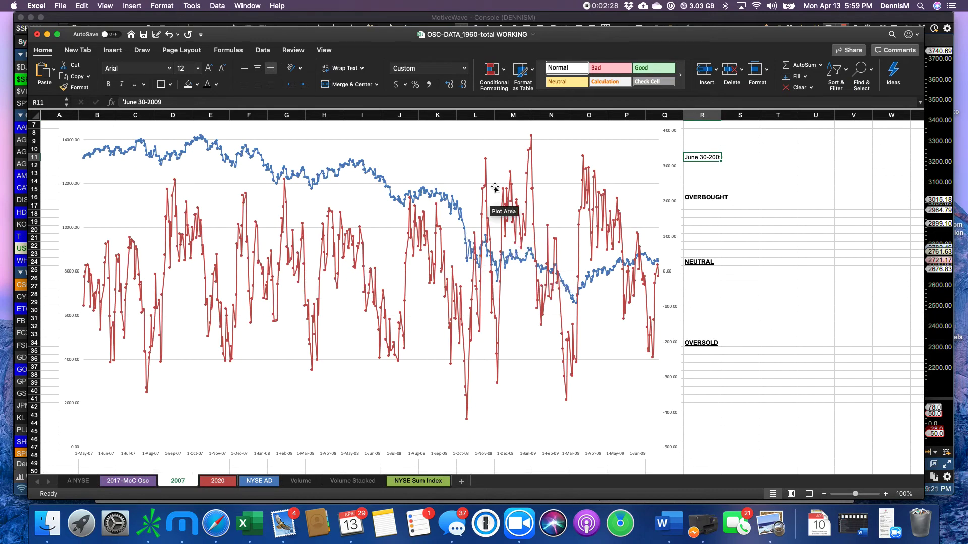
mouse_move(485, 182)
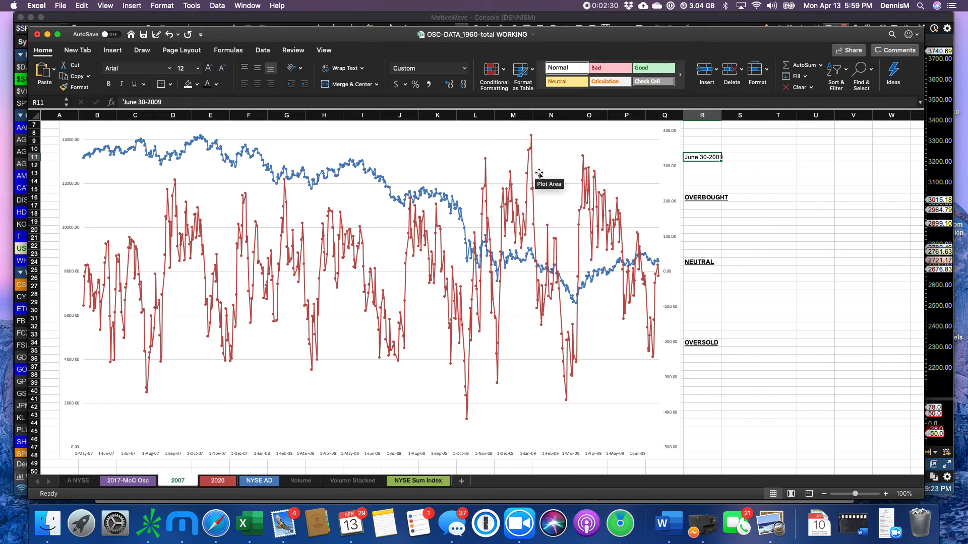
mouse_move(498, 284)
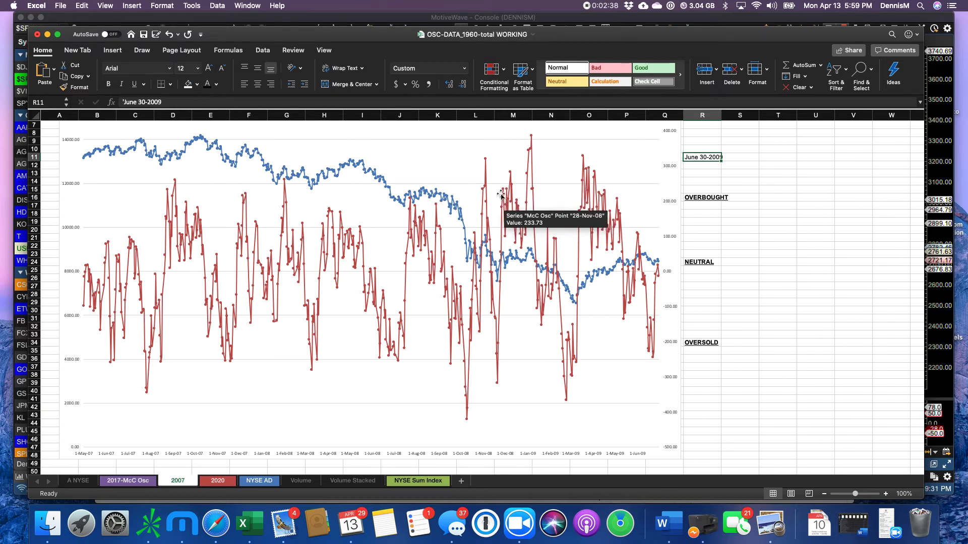
mouse_move(526, 209)
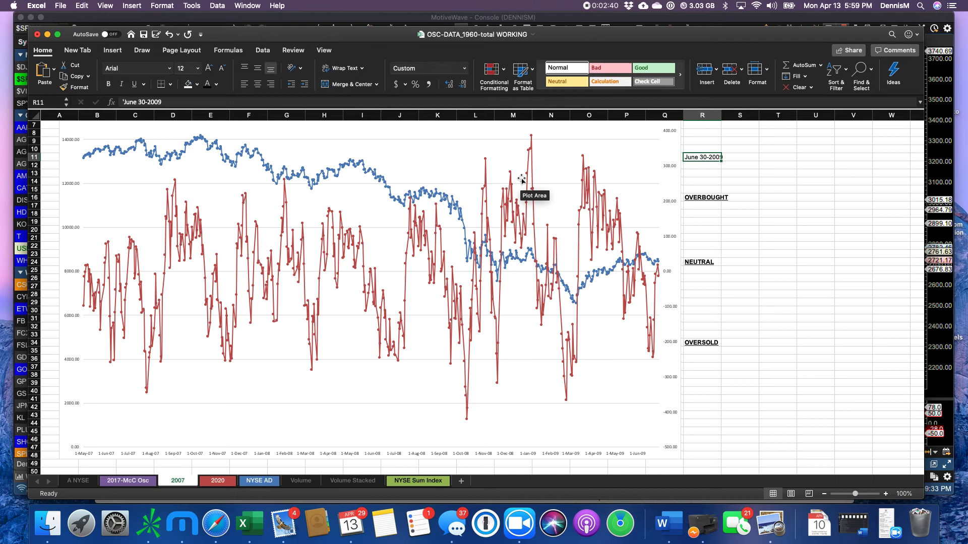
mouse_move(531, 144)
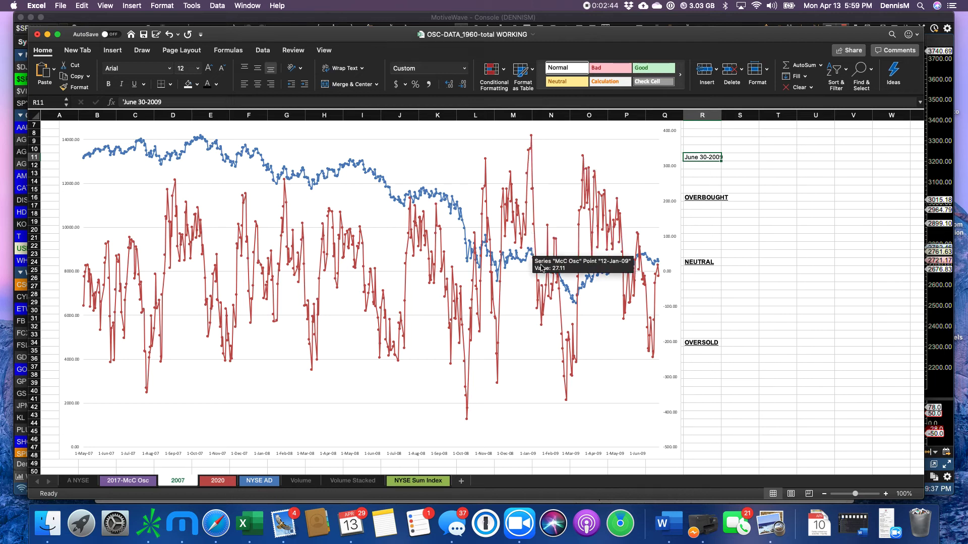
mouse_move(569, 296)
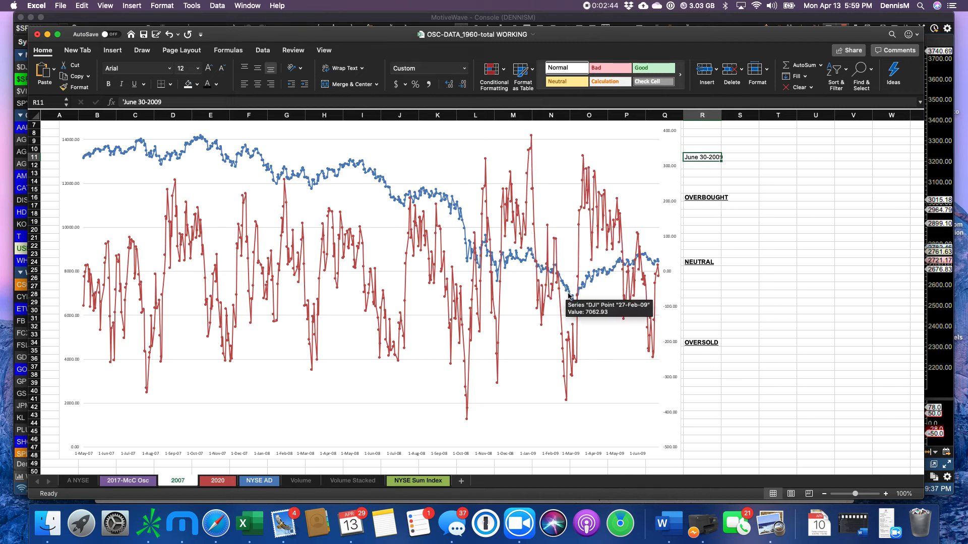
Step: Inspect the Volume sheet's NYSE Up Down Volume bars, then show the Volume Stacked UP VOL/DN VOL chart
left_click(300, 481)
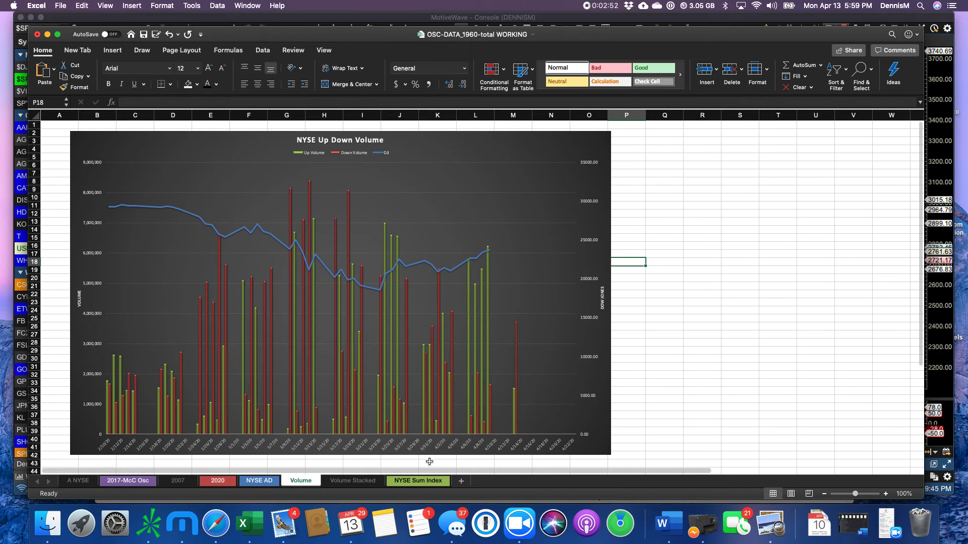
mouse_move(515, 425)
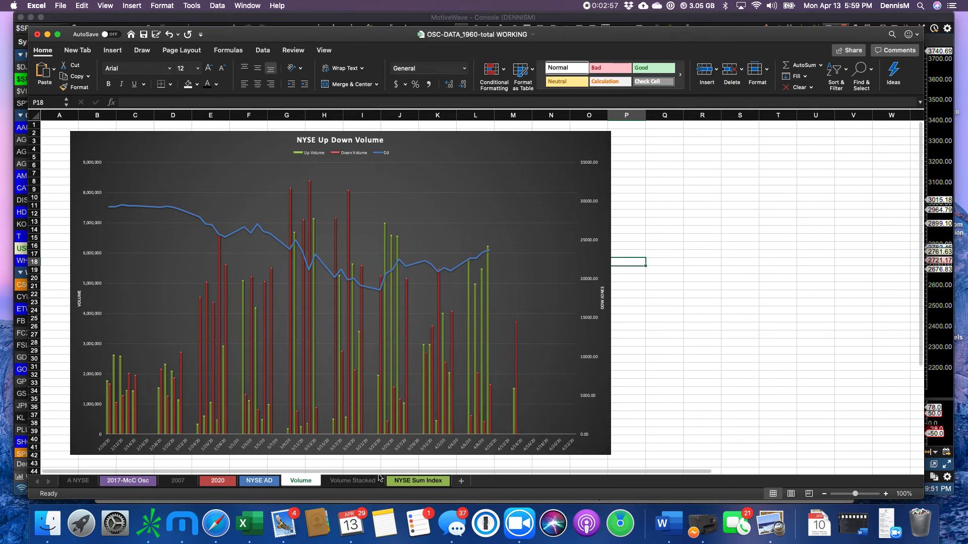
left_click(362, 481)
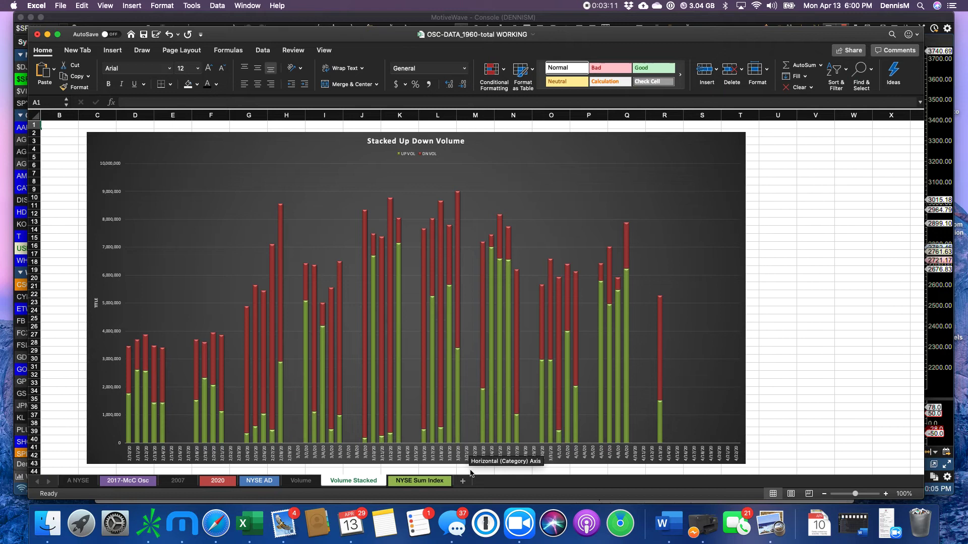
Step: Inspect points along the Summation Index line on the NYSE Sum Index sheet's chart
left_click(414, 481)
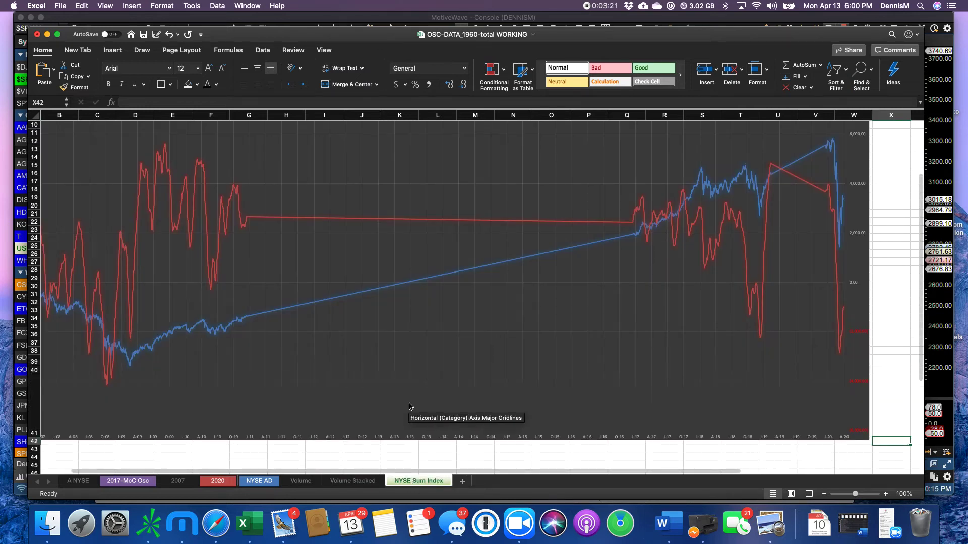
mouse_move(843, 321)
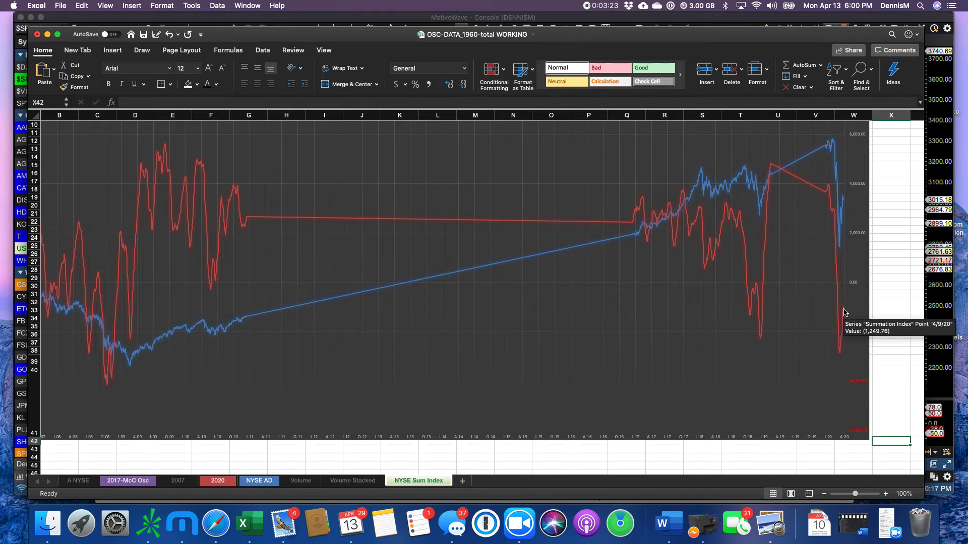
mouse_move(757, 333)
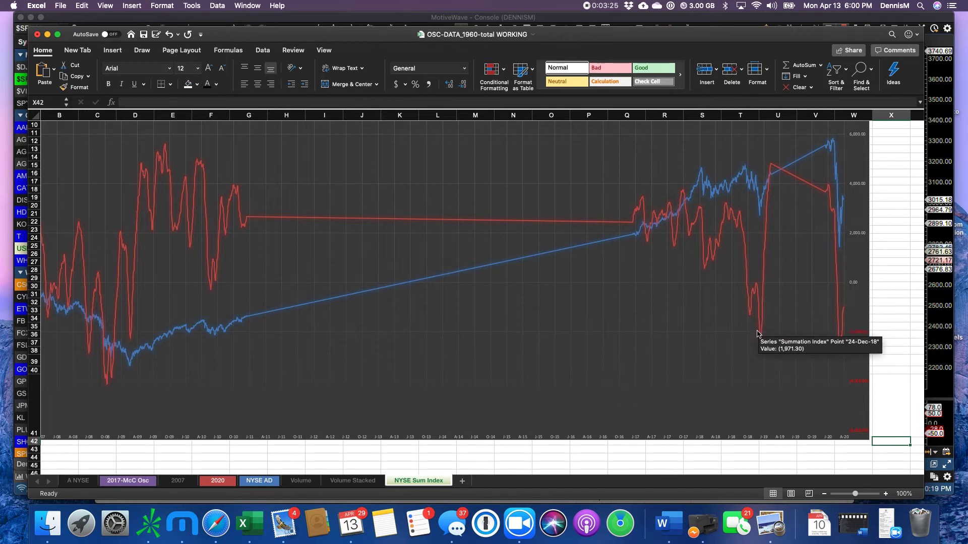
mouse_move(750, 318)
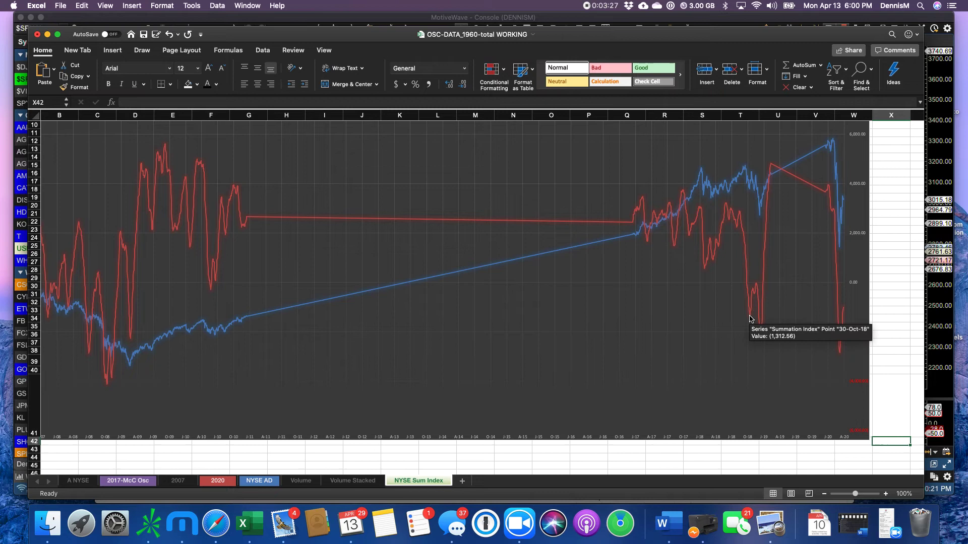
mouse_move(754, 293)
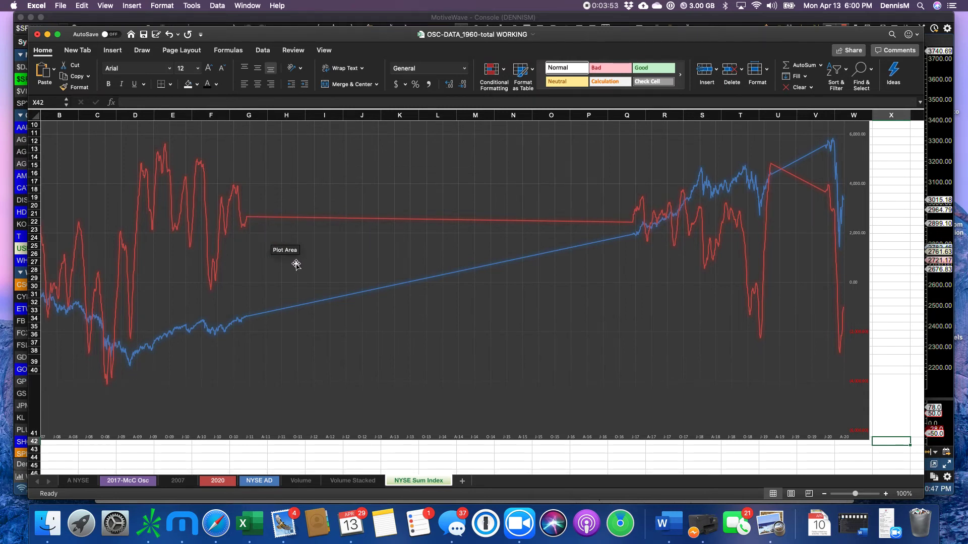
key("ctrl+Up")
Step: In MotiveWave, chart the VIX ($VIX.X) daily, then switch back to the S&P 500 ($SPX.X)
left_click(627, 308)
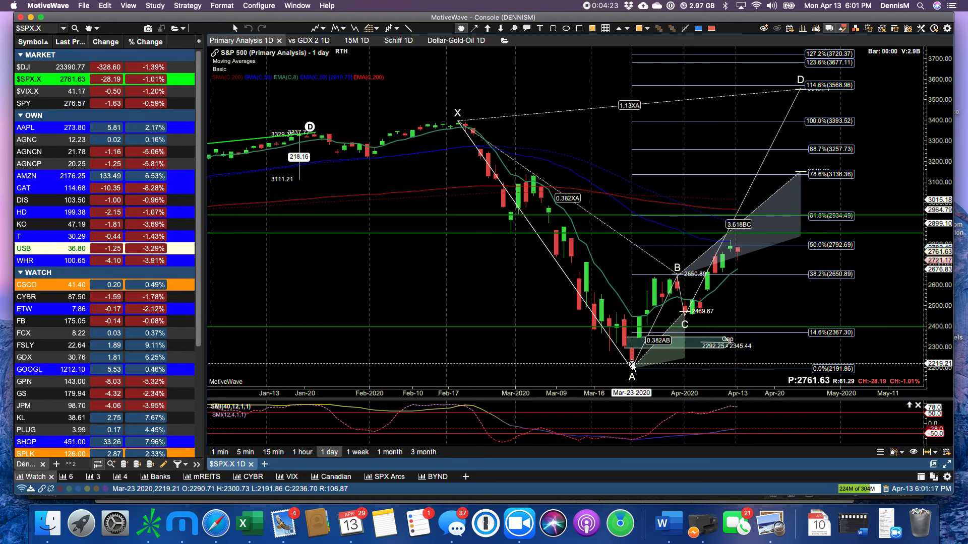
mouse_move(632, 364)
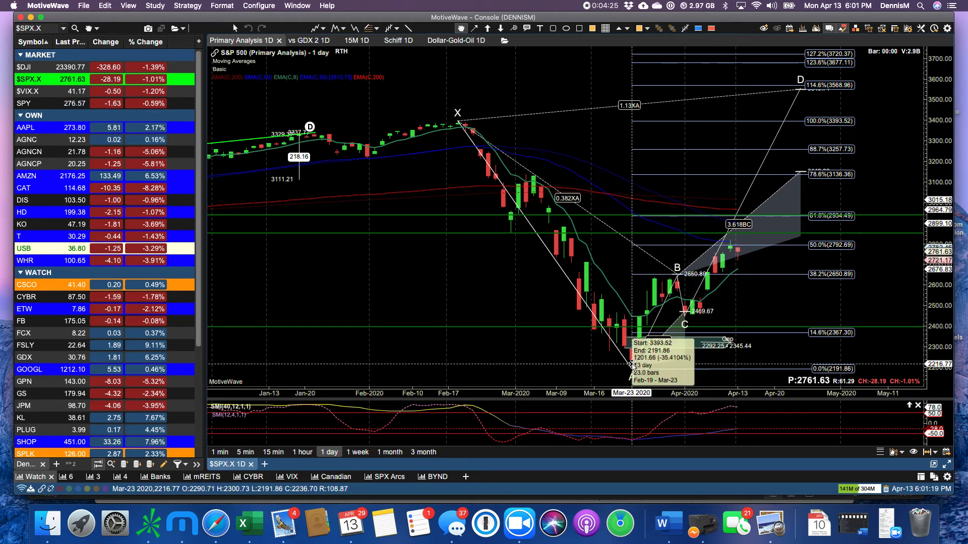
scroll(480, 339, "down", 5)
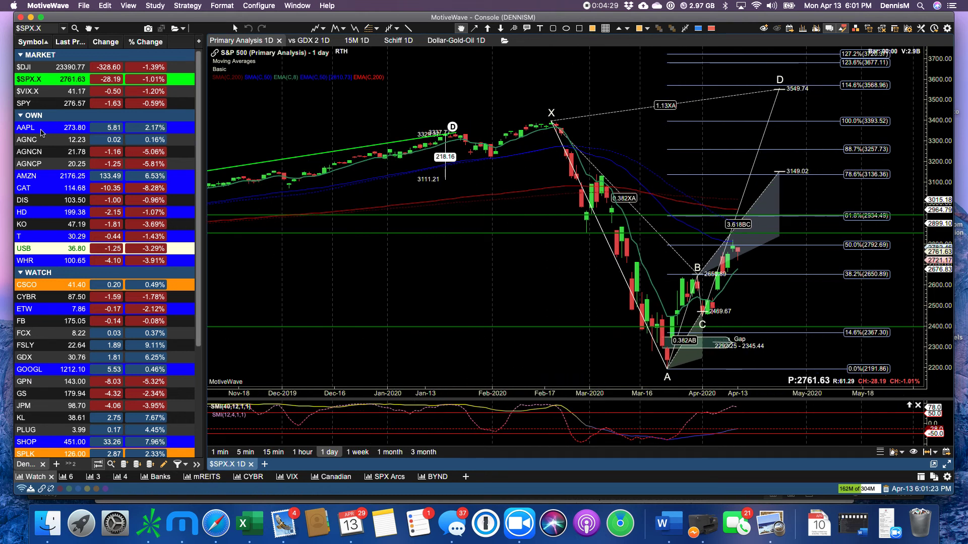
left_click(40, 91)
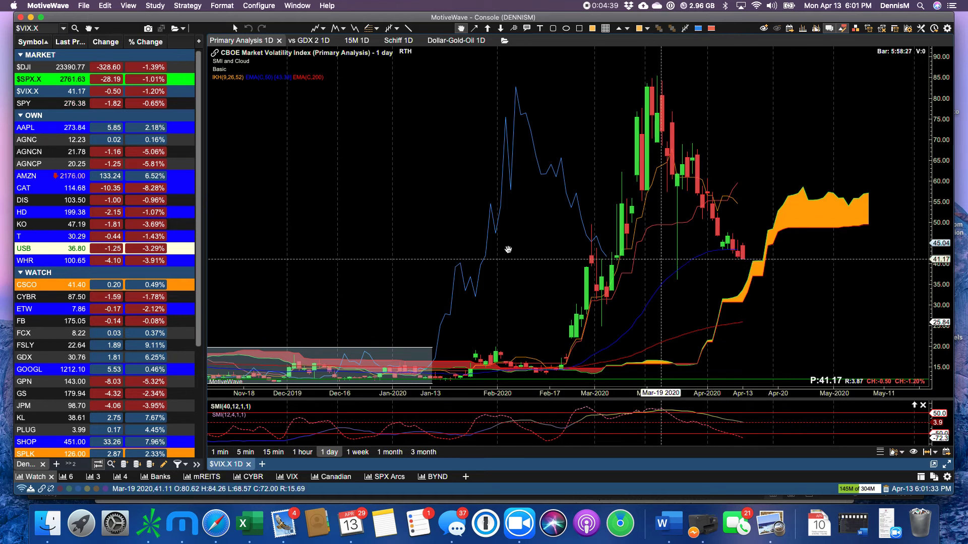
key("Up")
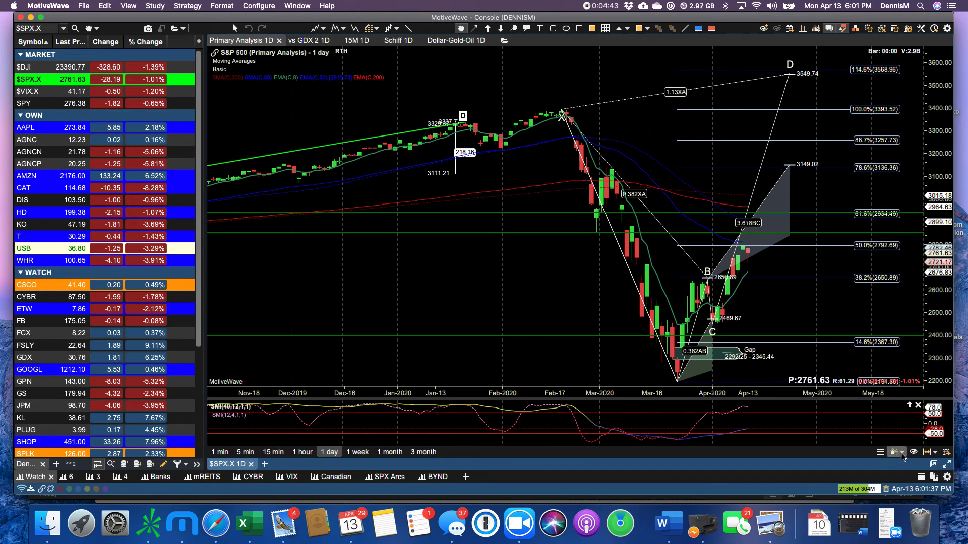
Step: Apply the Everything template to the S&P 500 chart for the Ichimoku cloud, then chart AMZN
left_click(894, 452)
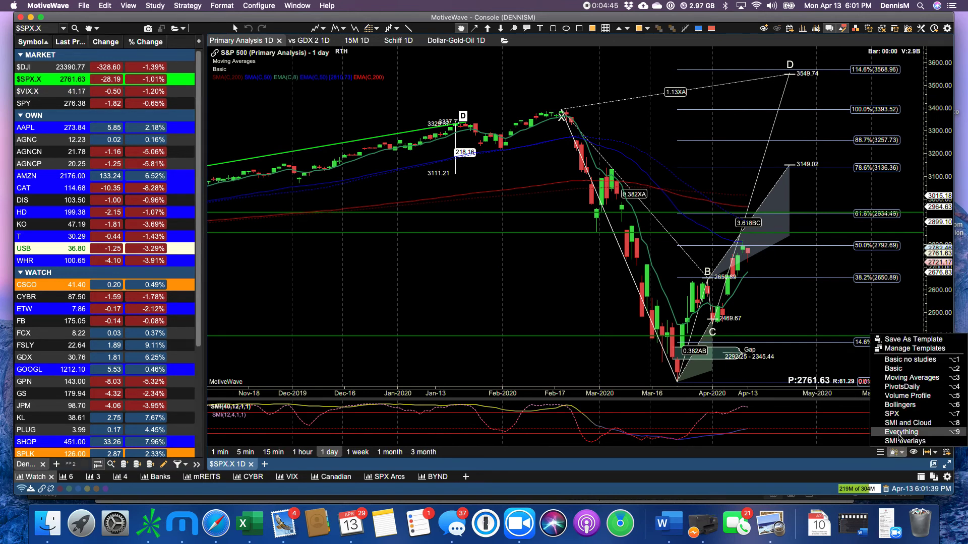
left_click(900, 432)
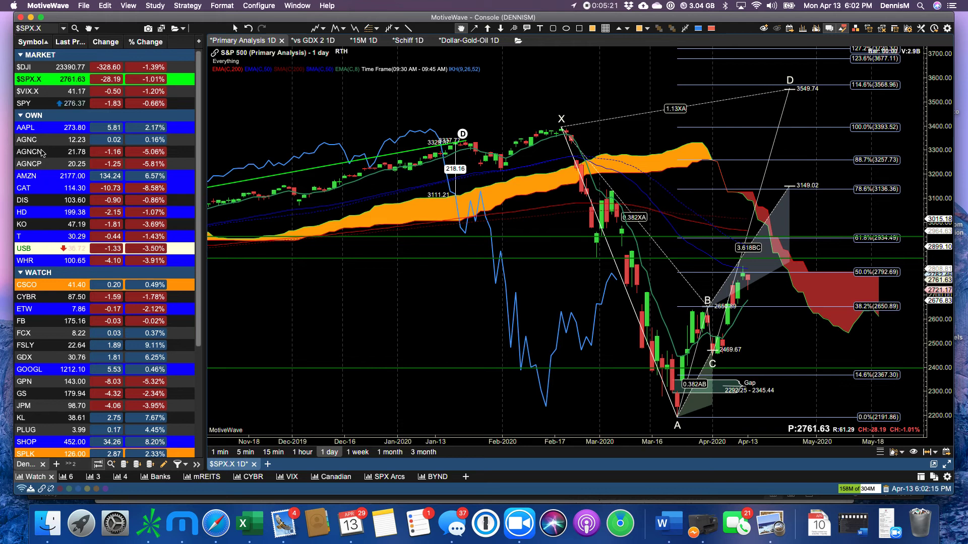
left_click(31, 176)
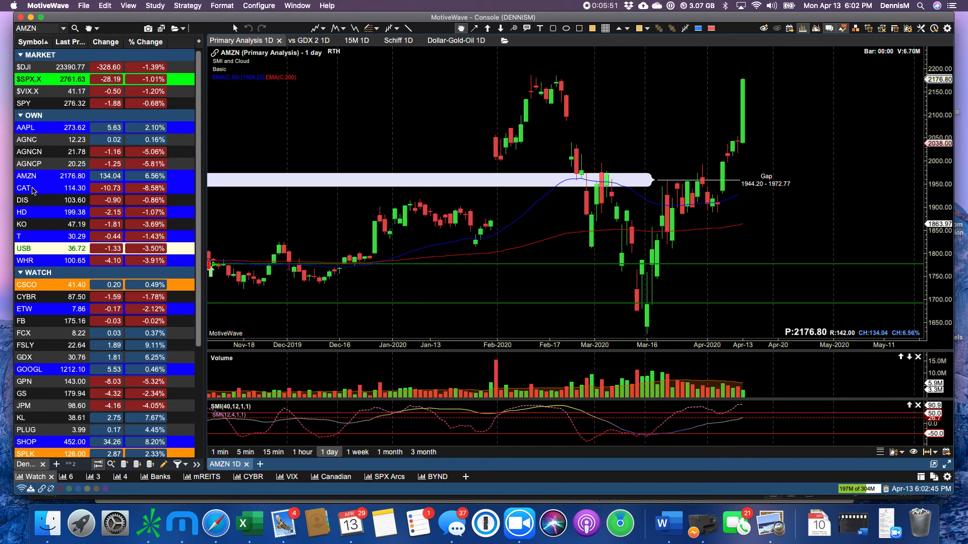
Step: Chart CAT daily and zoom out and back in, checking price against the 50% level at 114.73
left_click(32, 190)
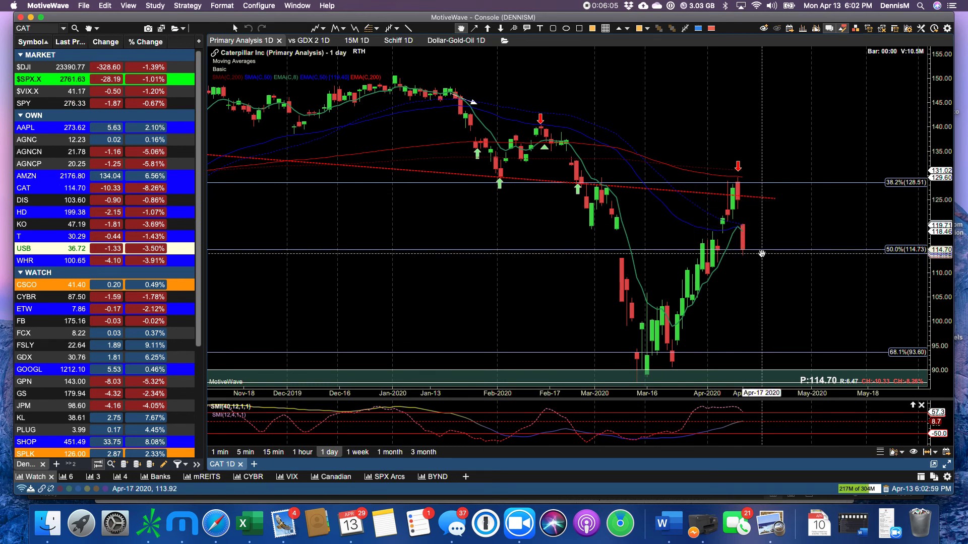
scroll(760, 251, "down", 5)
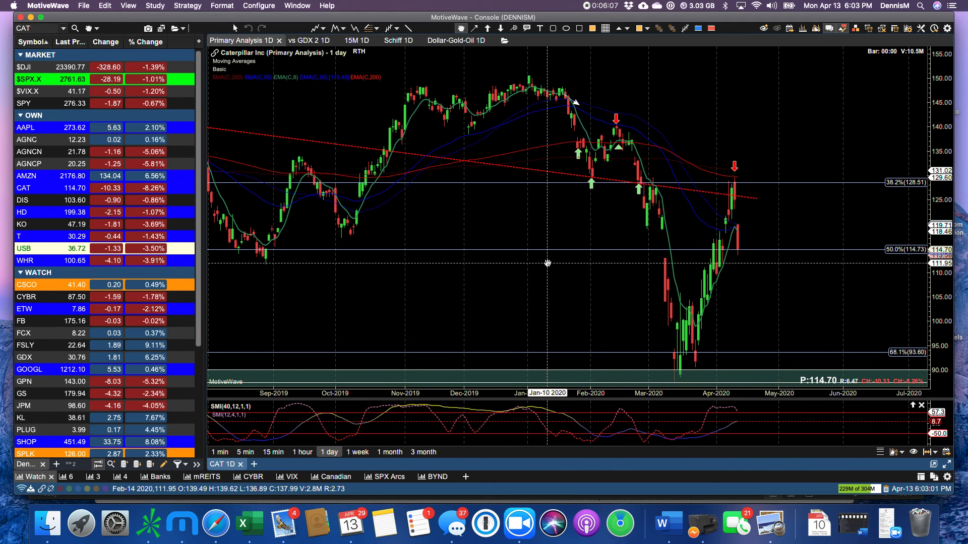
scroll(688, 256, "up", 4)
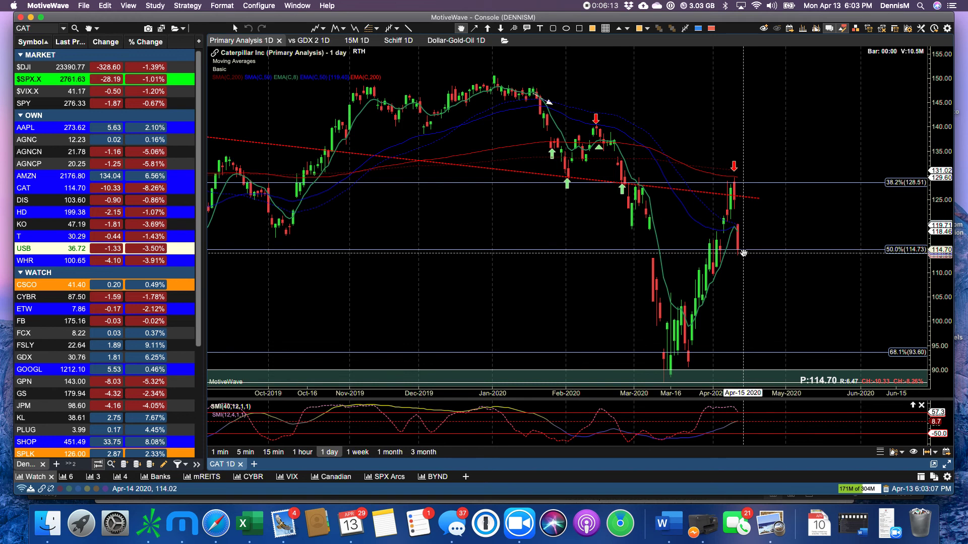
scroll(744, 254, "down", 4)
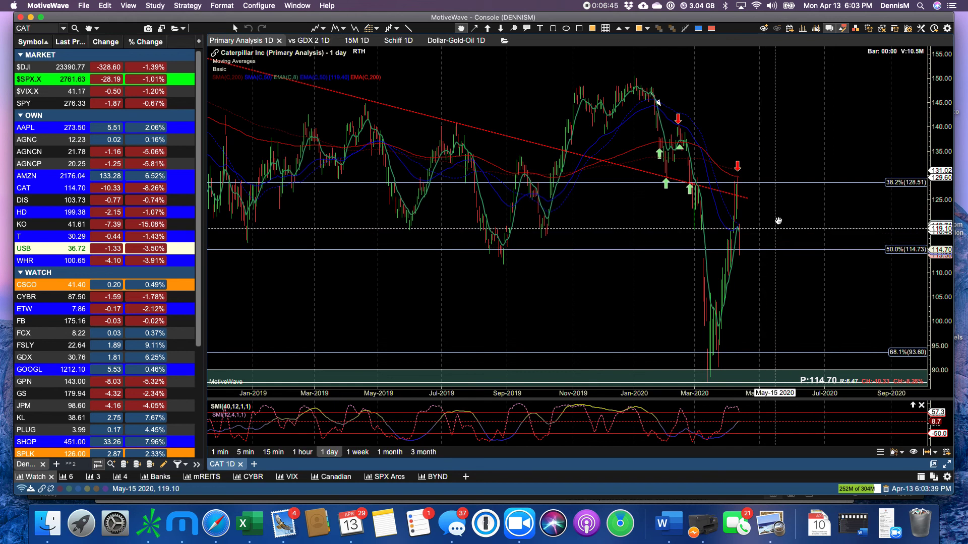
scroll(778, 223, "up", 3)
scroll(778, 223, "up", 2)
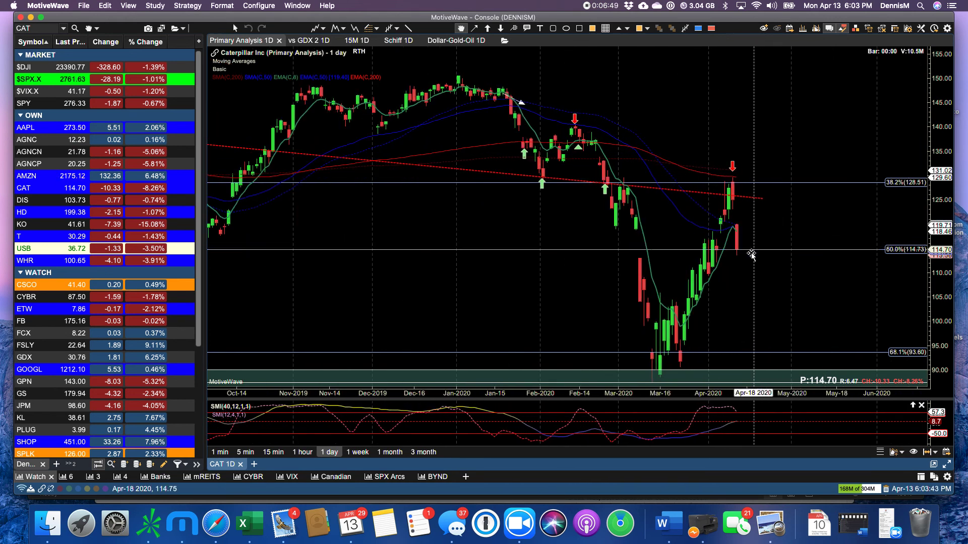
Step: Step through the DIS and HD daily charts to Coca-Cola (KO), last at 41.61
left_click(48, 203)
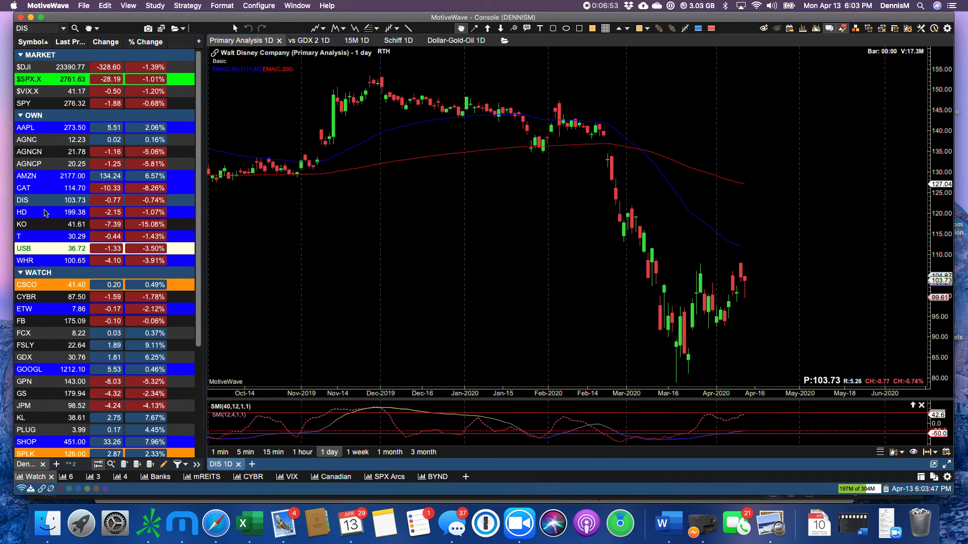
left_click(45, 213)
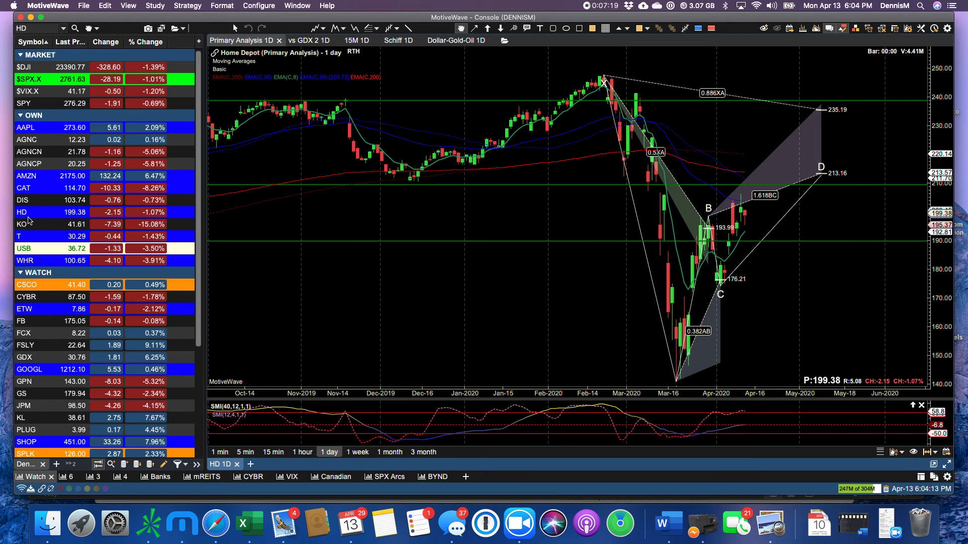
left_click(28, 223)
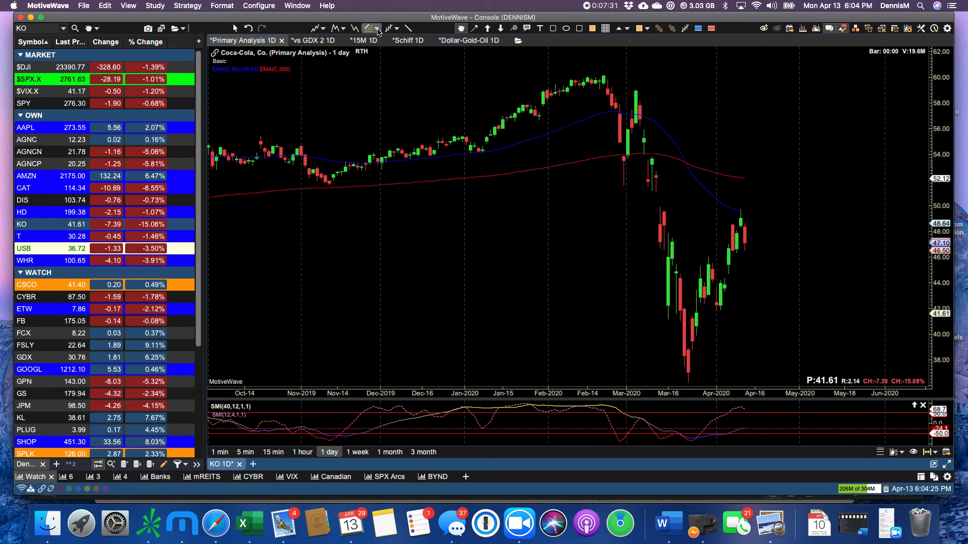
Step: Draw a harmonic pattern on the KO chart starting from the February peak
left_click(342, 29)
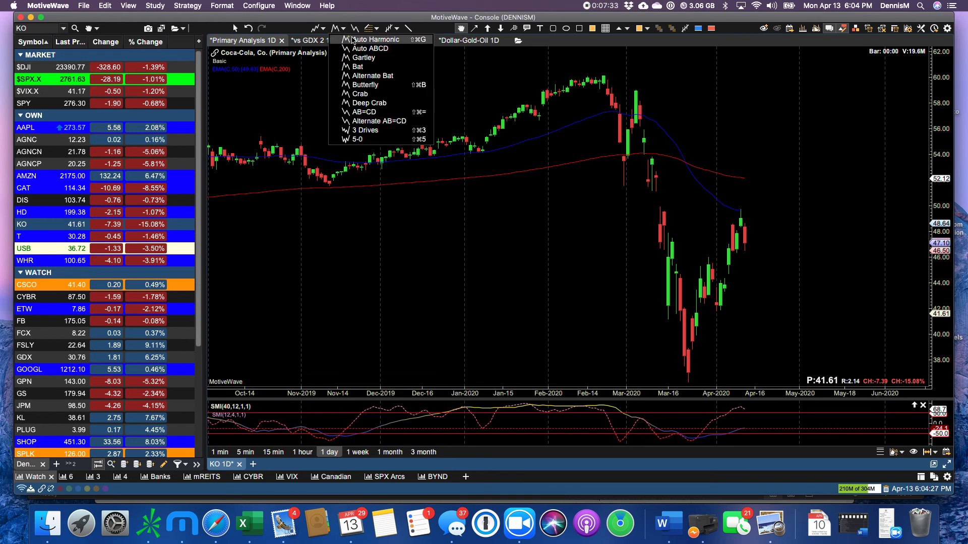
left_click(352, 40)
left_click_drag(589, 61, 795, 82)
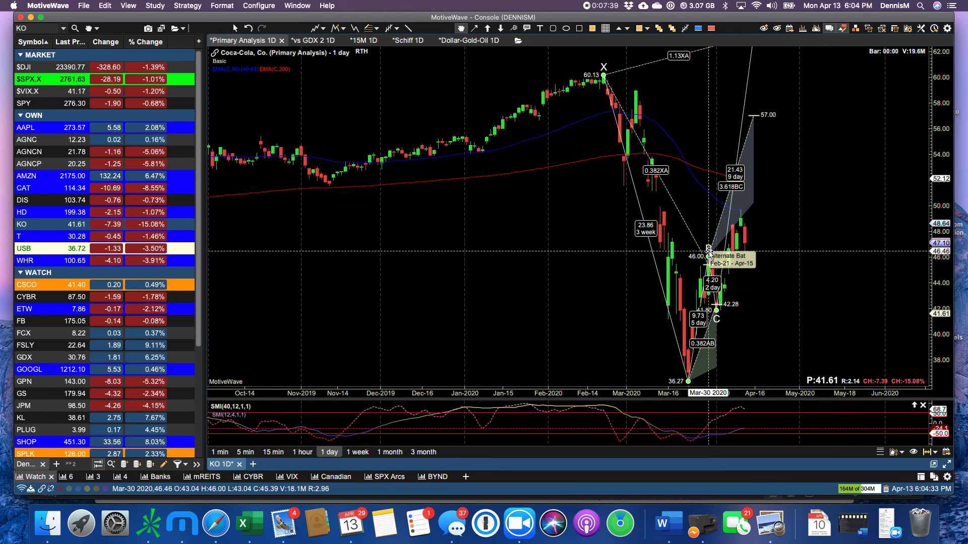
Step: Step through the T and USB charts to Whirlpool (WHR) at 100.65
left_click(31, 237)
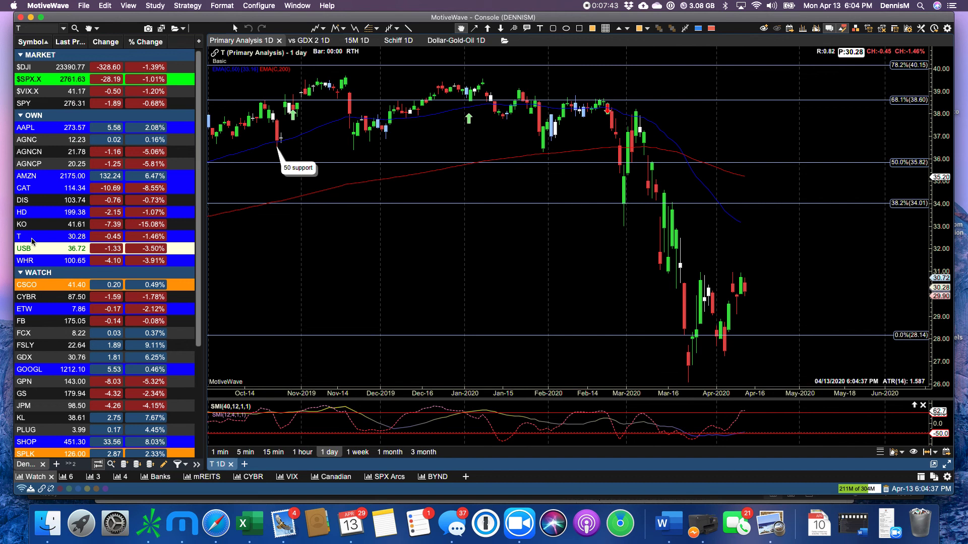
left_click(29, 249)
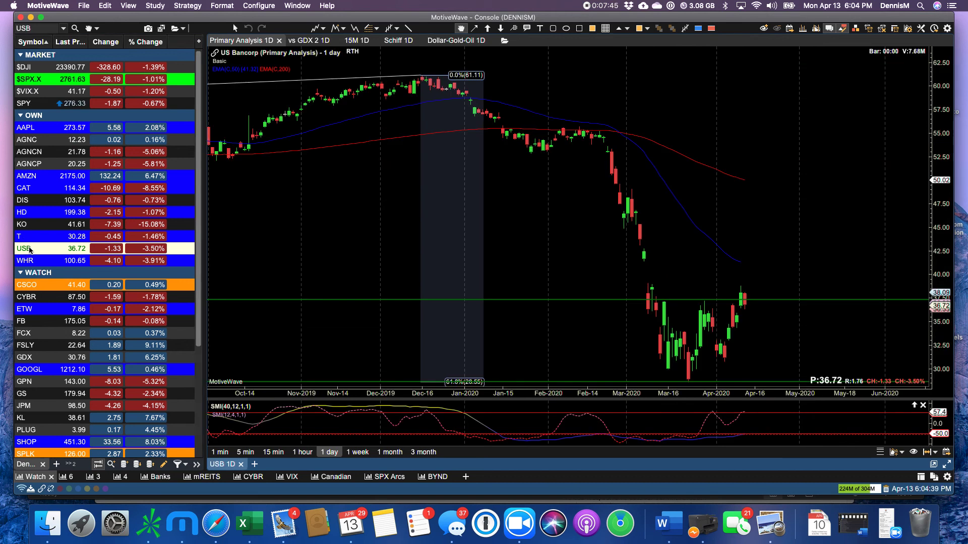
left_click(32, 261)
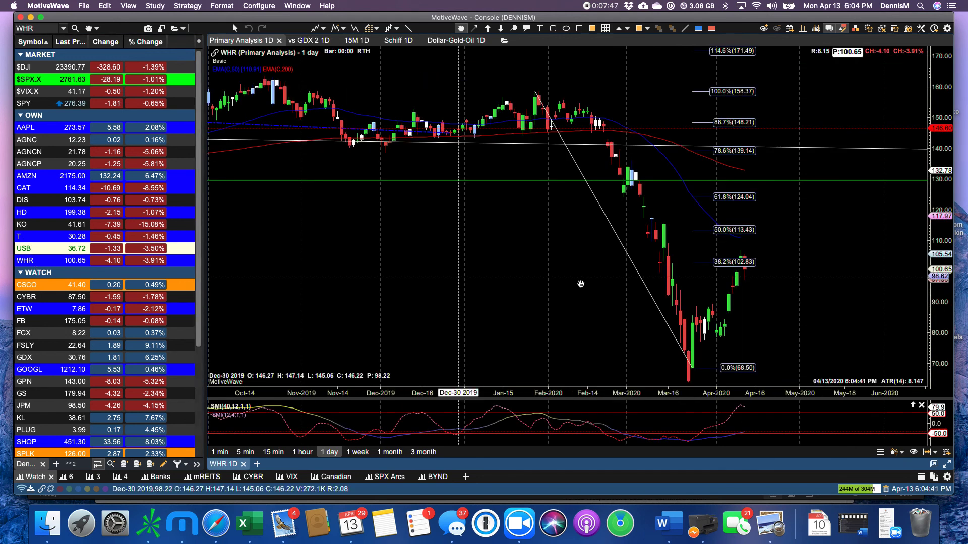
Step: Extend the WHR Fibonacci retracement levels further right, then draw and delete a trial XABCD pattern
left_click(752, 92)
left_click_drag(752, 92, 872, 66)
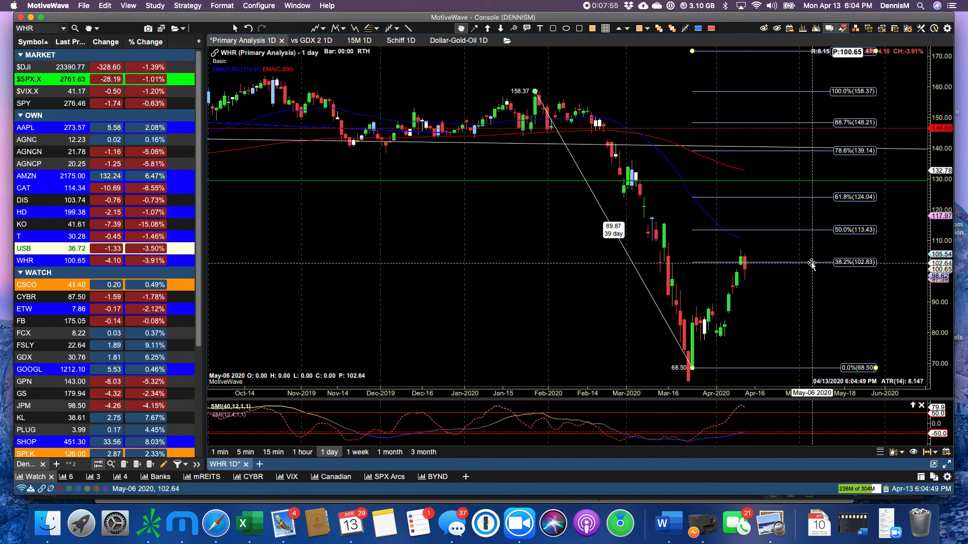
left_click(344, 28)
left_click(357, 112)
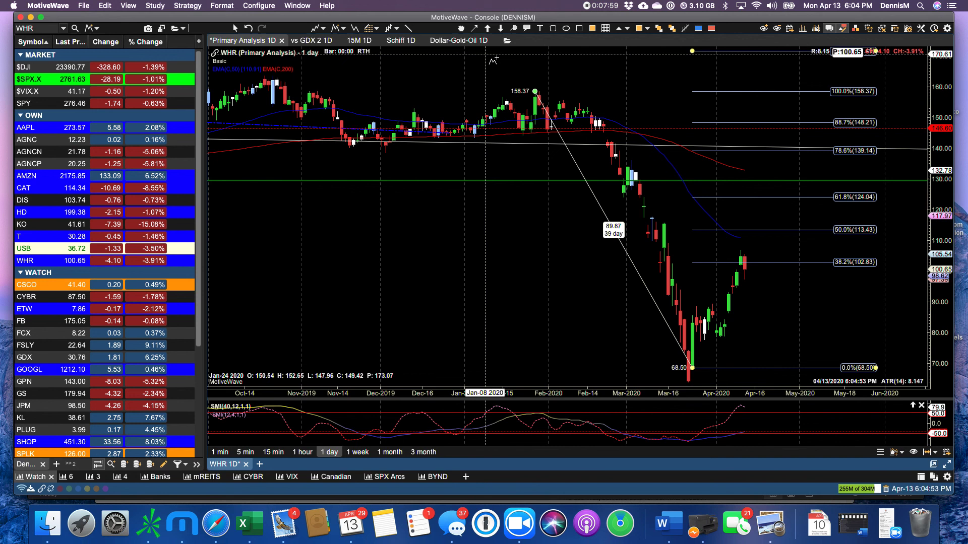
left_click_drag(494, 61, 812, 101)
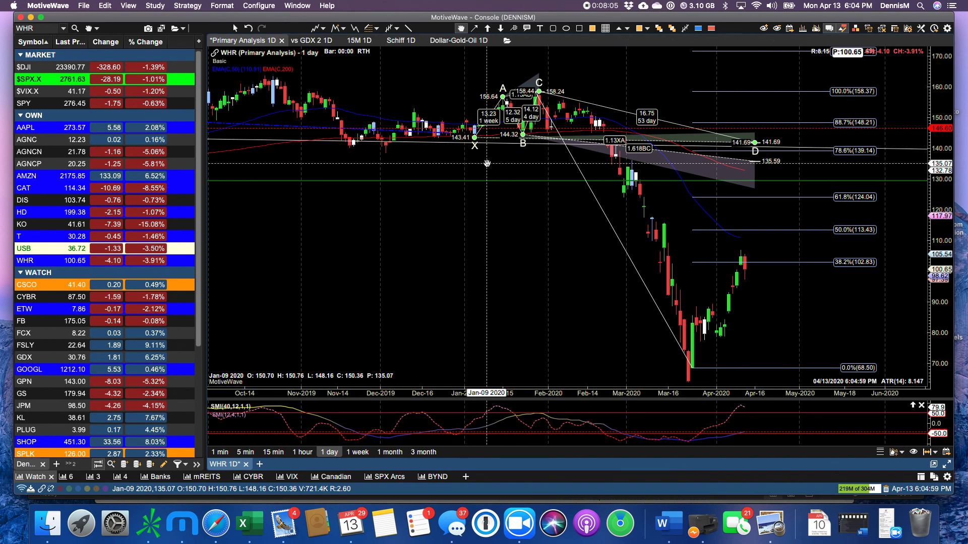
key("Delete")
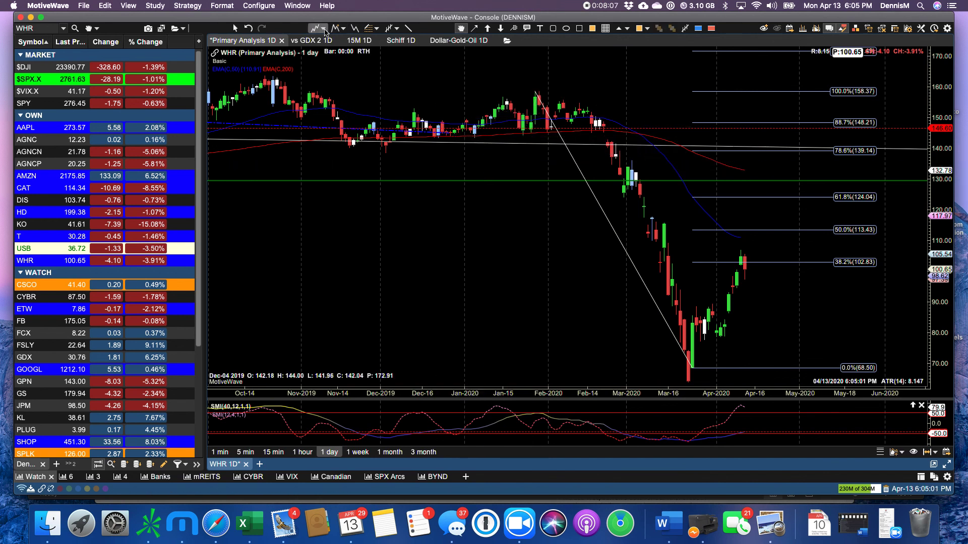
Step: Run automatic harmonic detection over the January–April range, then delete the detected pattern
left_click(341, 29)
left_click(353, 40)
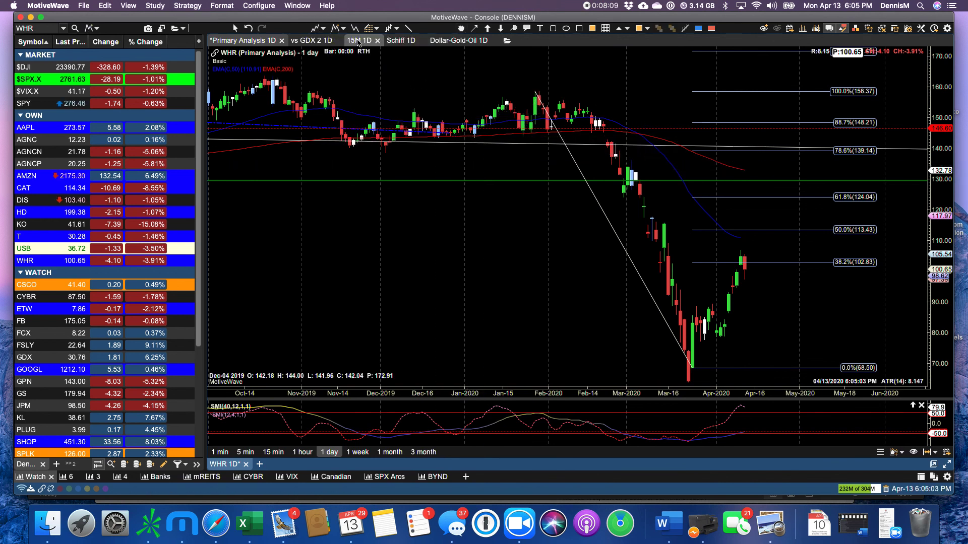
left_click_drag(507, 76, 765, 102)
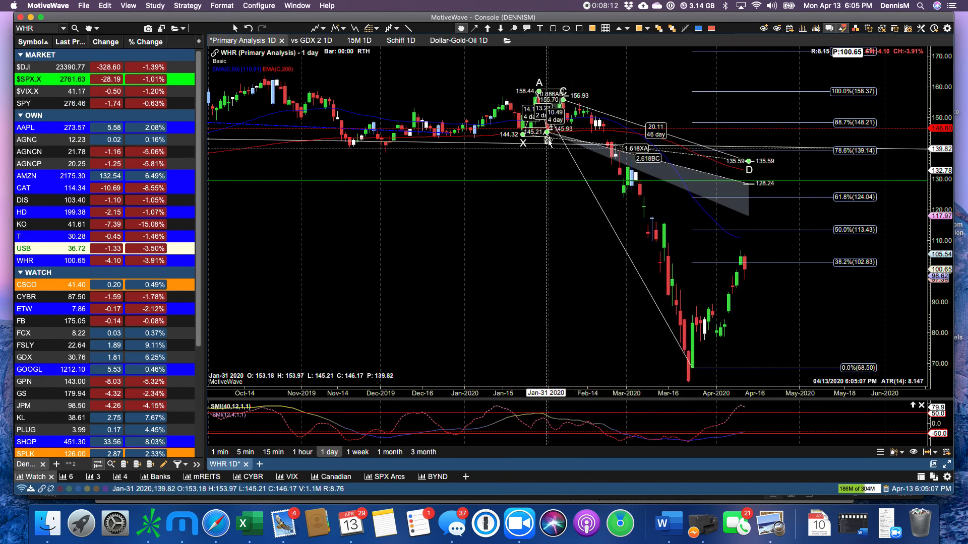
mouse_move(633, 253)
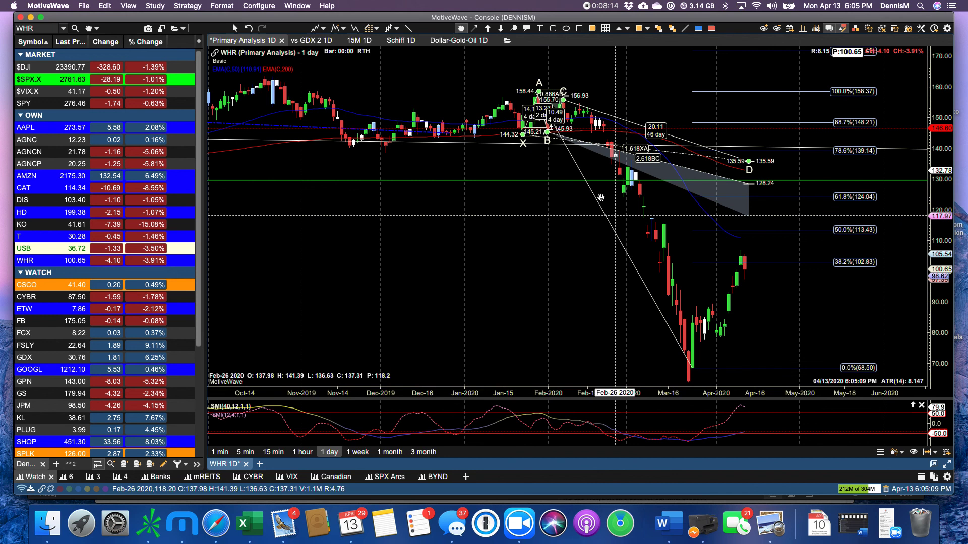
key("Delete")
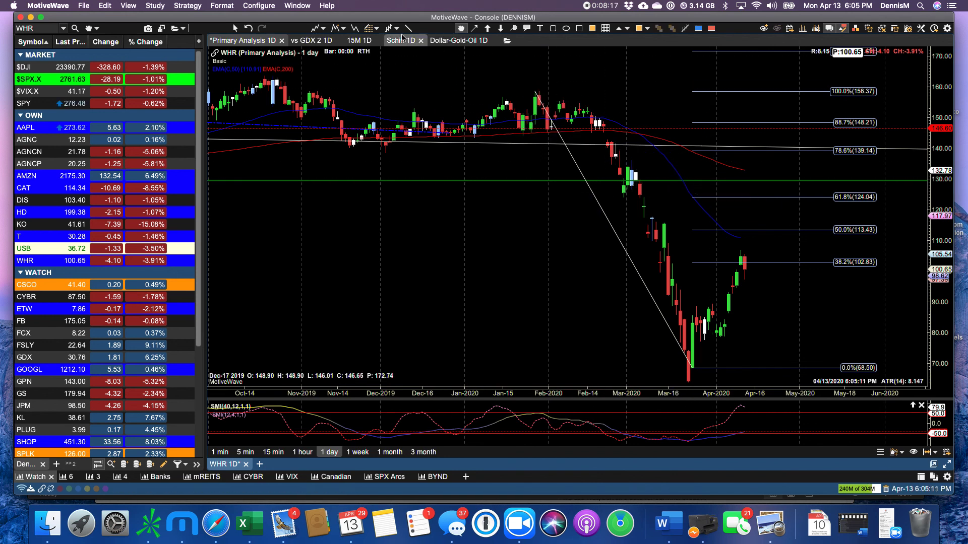
Step: Try an XABCD pattern from the January peak and dismiss the unable-to-match message
left_click(346, 32)
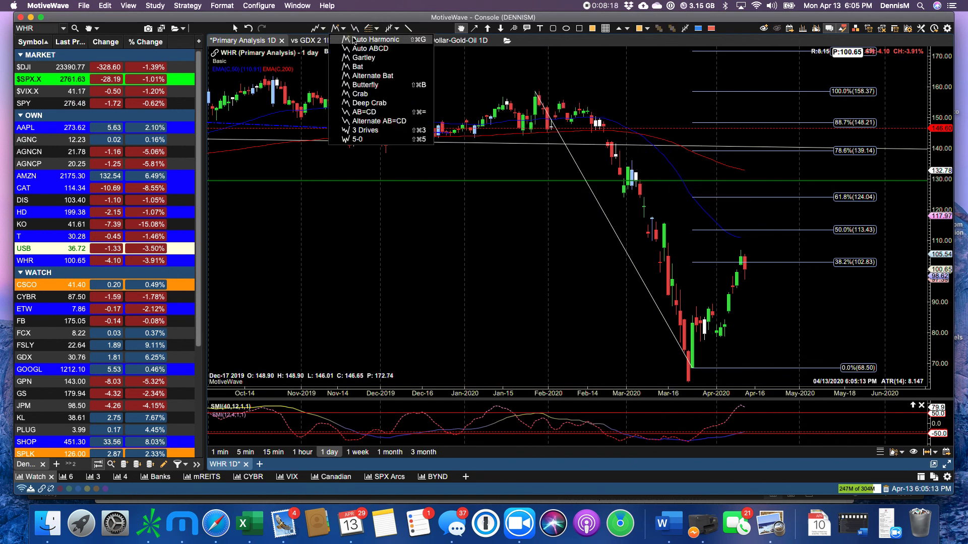
left_click(355, 41)
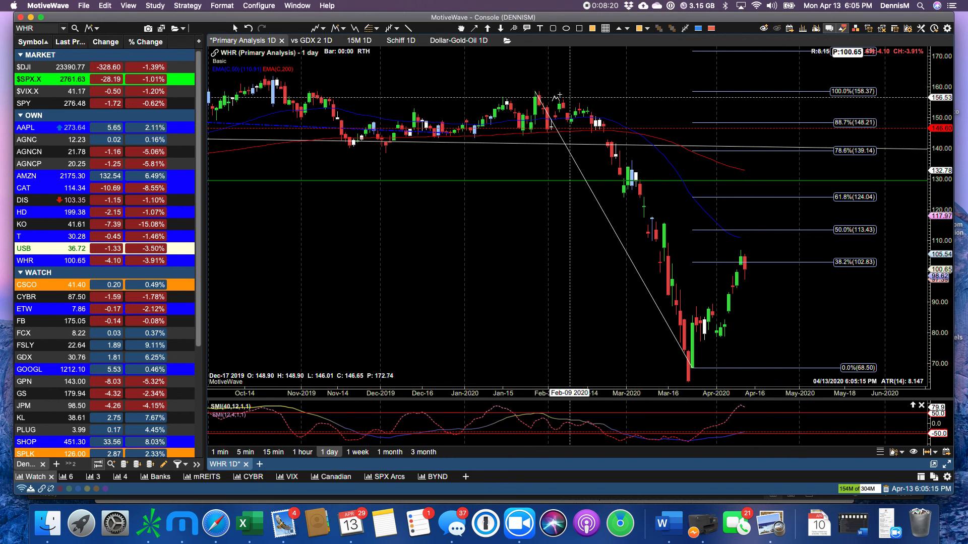
mouse_move(539, 91)
left_mouse_down()
mouse_move(681, 96)
mouse_move(800, 118)
left_mouse_up()
left_click(483, 283)
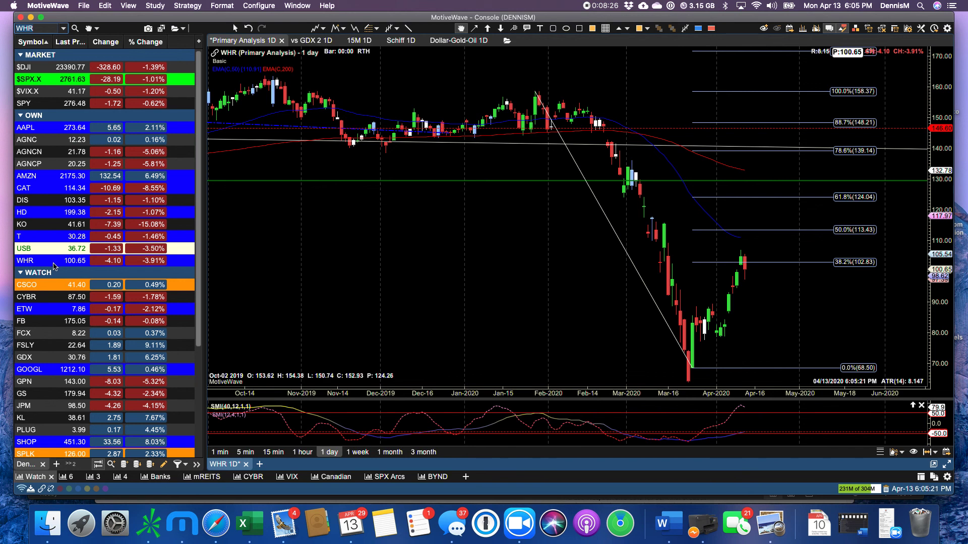
Step: Reopen the $SPX.X daily chart and read the XABCD pattern's info box, D near 3549.74
left_click(39, 81)
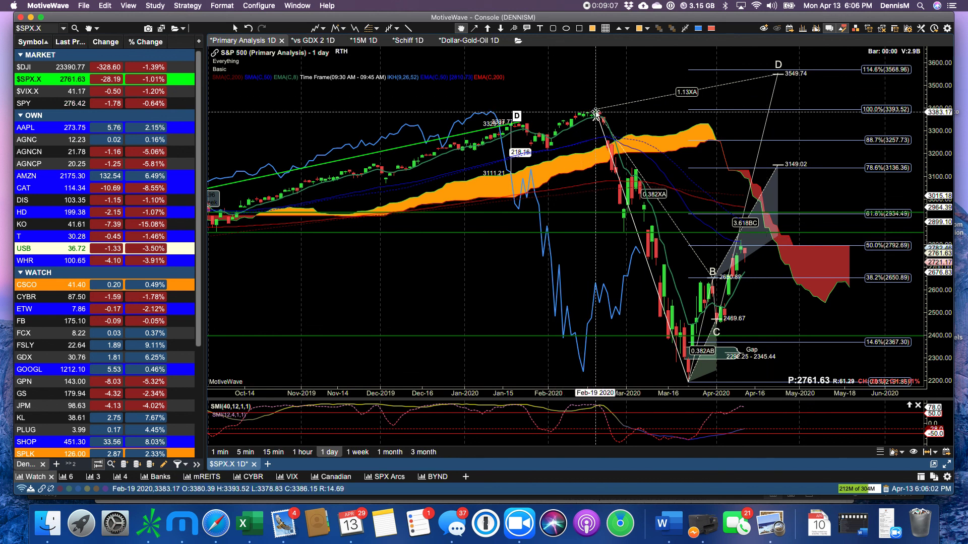
mouse_move(596, 111)
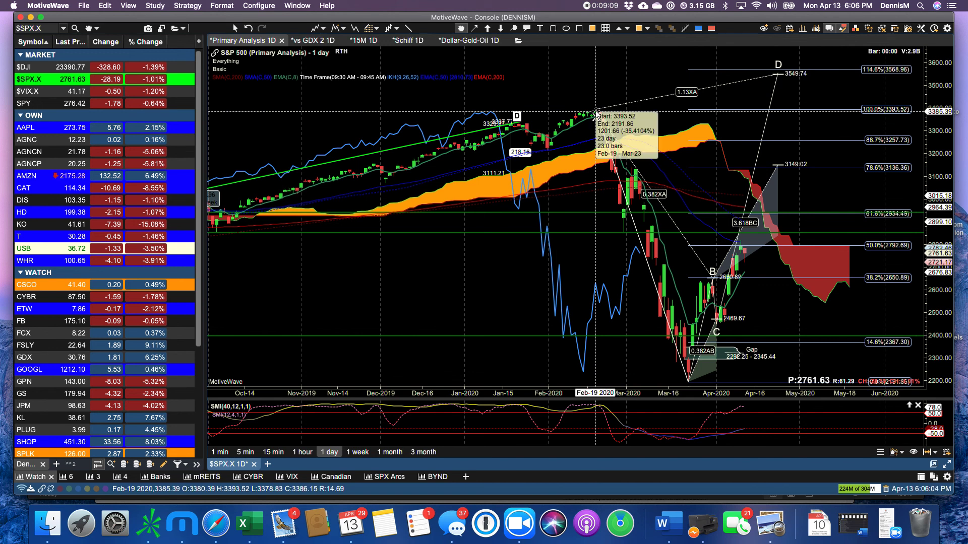